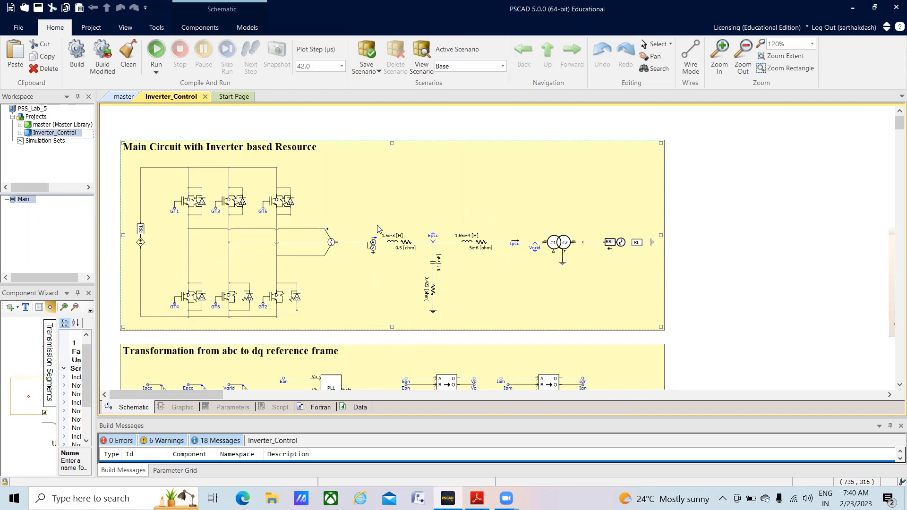
Step: Examine the inverter-based resource main circuit, including the DC source, the LC filter and the grid-side measurements
left_click(140, 235)
left_click(173, 250)
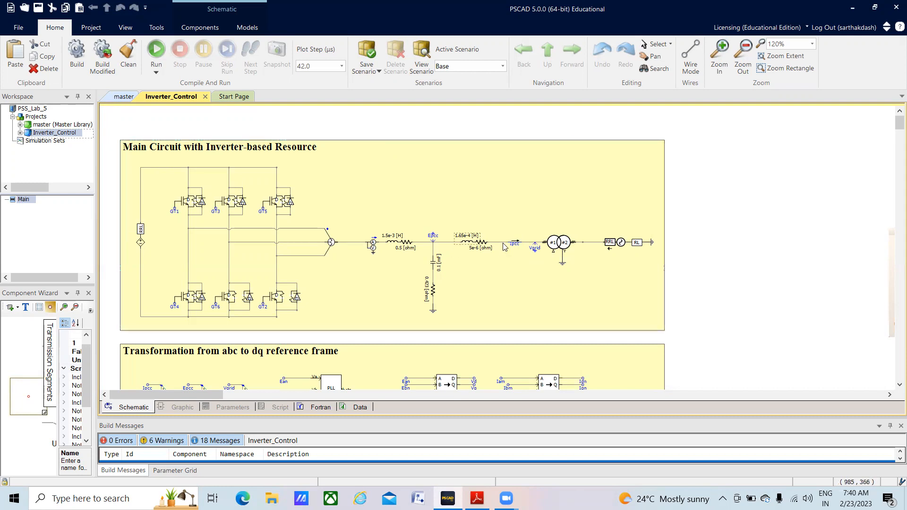
scroll(481, 285, "down", 10)
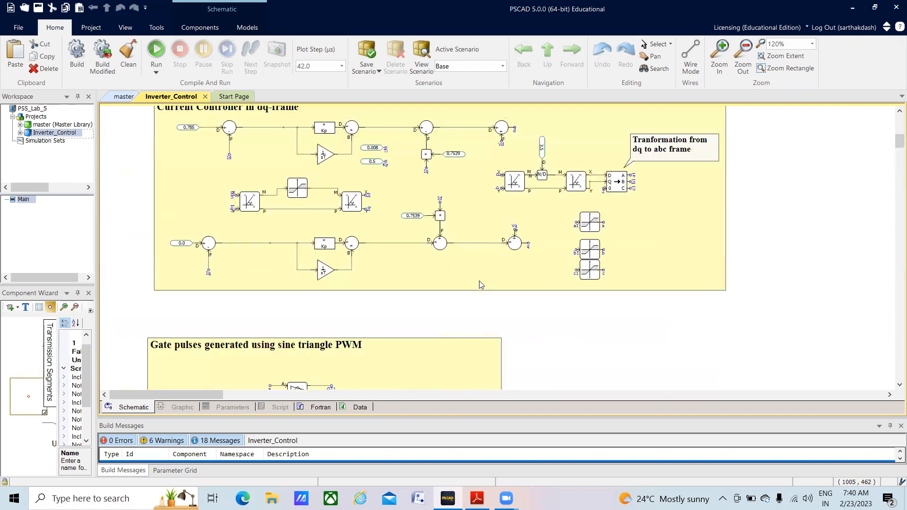
scroll(481, 284, "up", 6)
left_click(215, 285)
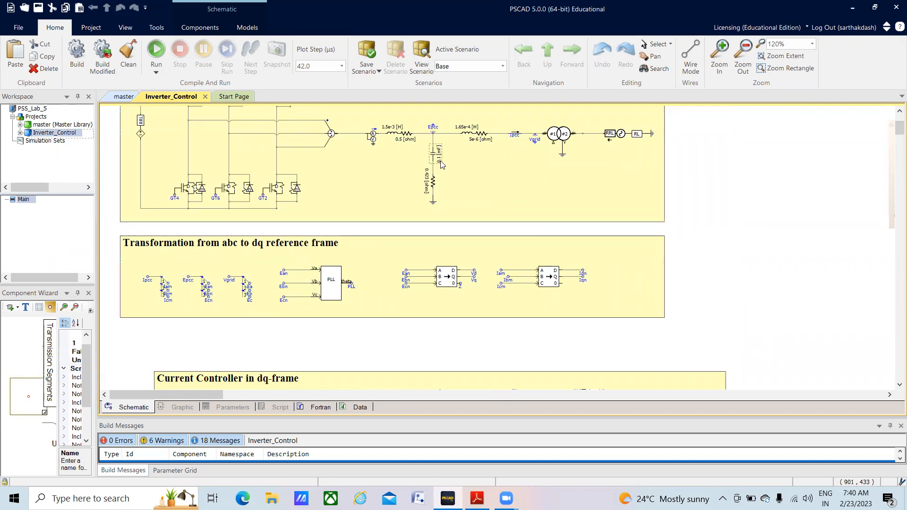
mouse_move(442, 165)
mouse_move(537, 144)
Step: View the Phase Locked Loop block's configuration parameters in the abc to dq transformation section, and close them unchanged
left_click(309, 309)
left_click(373, 338)
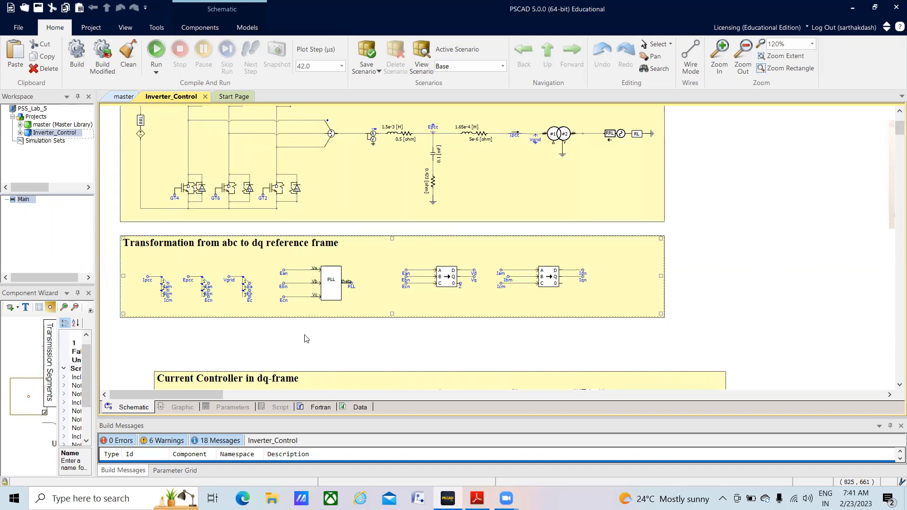
double_click(333, 281)
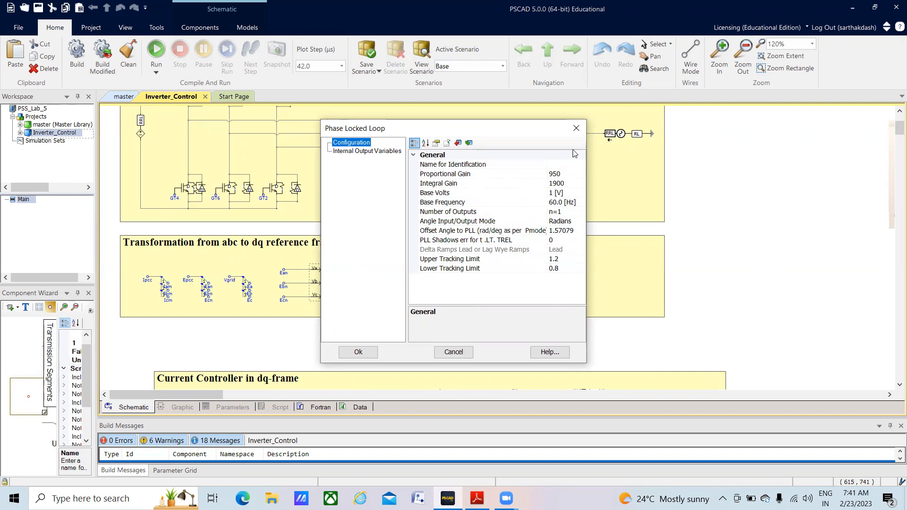
left_click(575, 129)
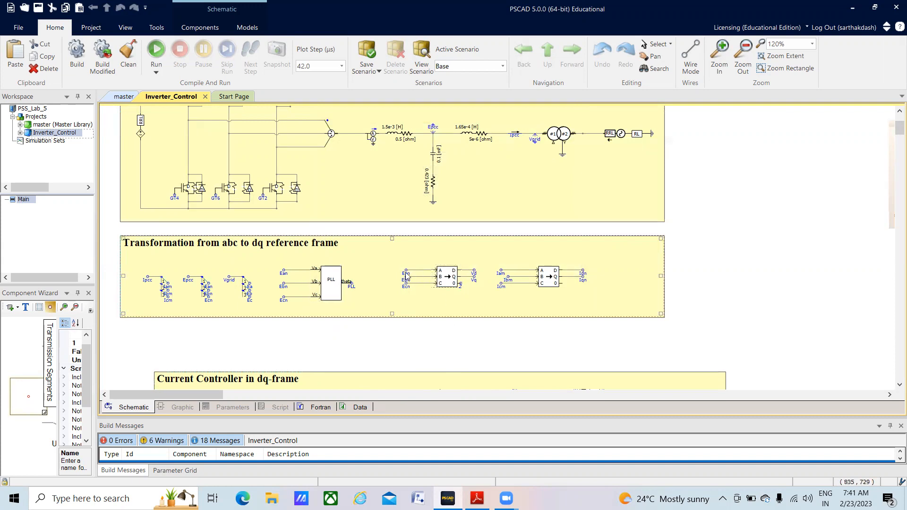
left_click(356, 303)
Step: View the parameters of the ABC to DQ0 transformation block fed by Ean, Ebn and Ecn, and close them
left_click(448, 278)
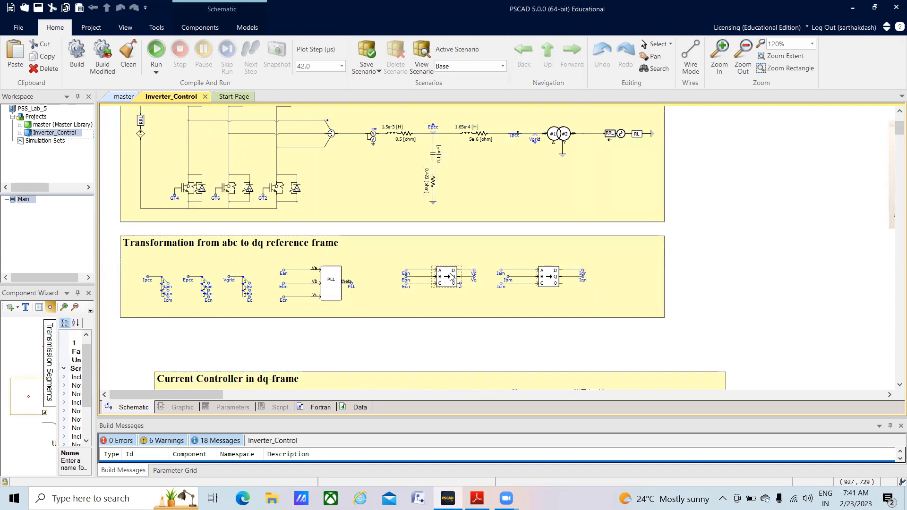
double_click(449, 278)
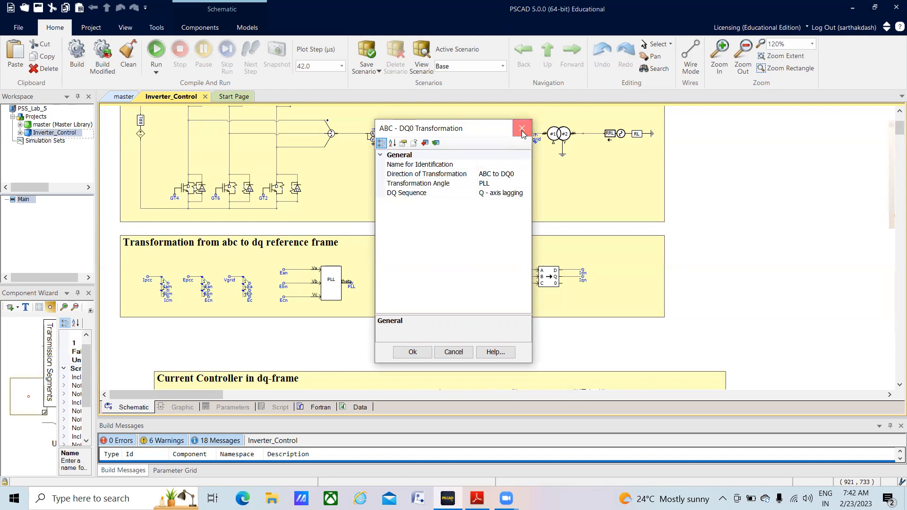
left_click(522, 129)
left_click(489, 352)
left_click(439, 308)
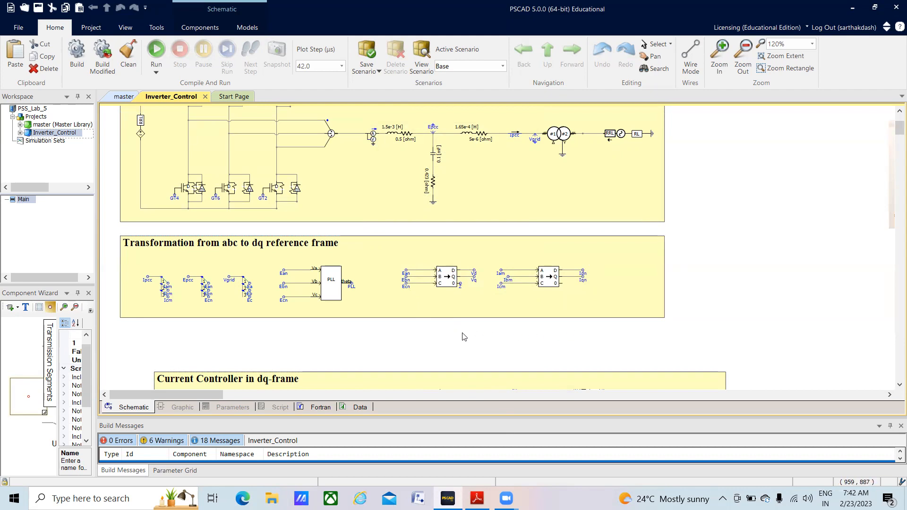
Step: Bring the Current Controller in dq-frame section into view and examine its reference current inputs
scroll(463, 336, "down", 5)
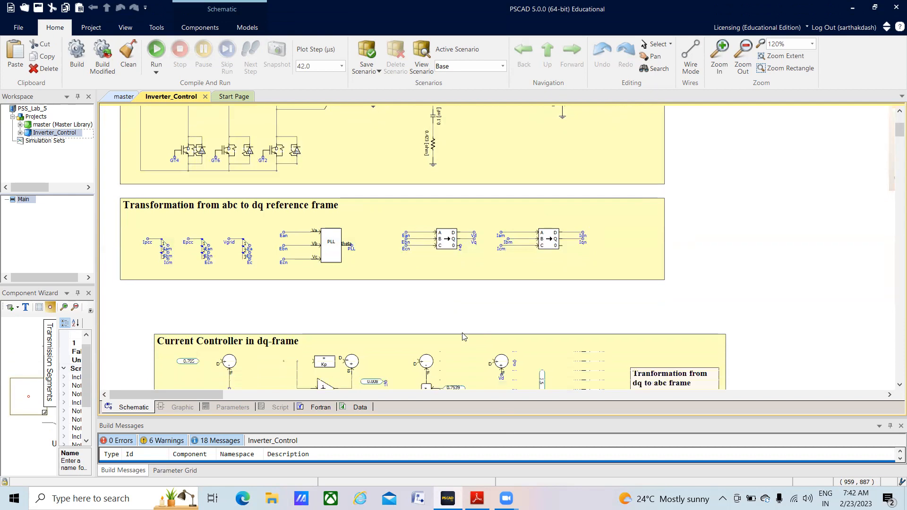
scroll(463, 336, "down", 5)
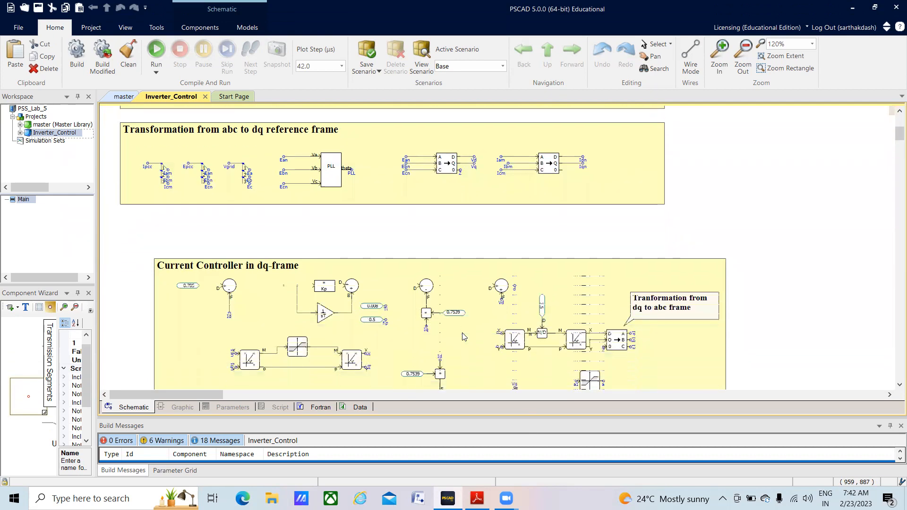
scroll(463, 336, "down", 1)
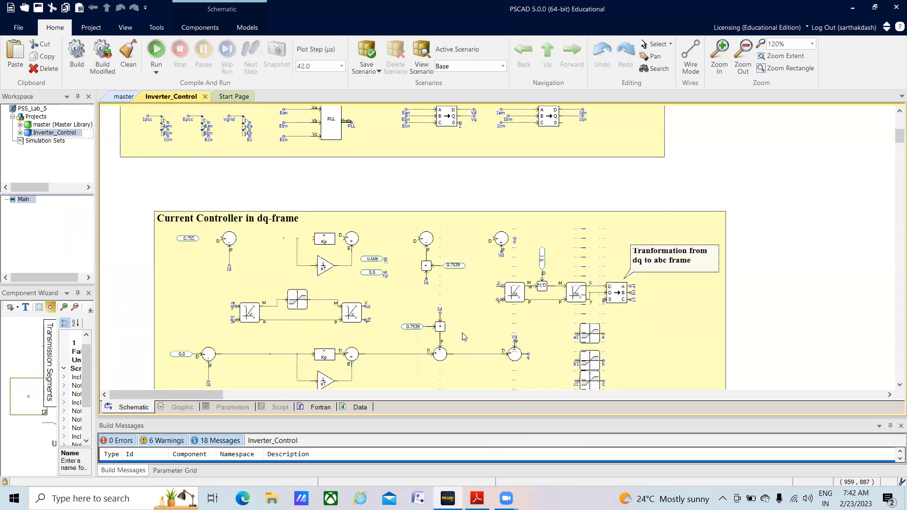
left_click(292, 236)
left_click(134, 239)
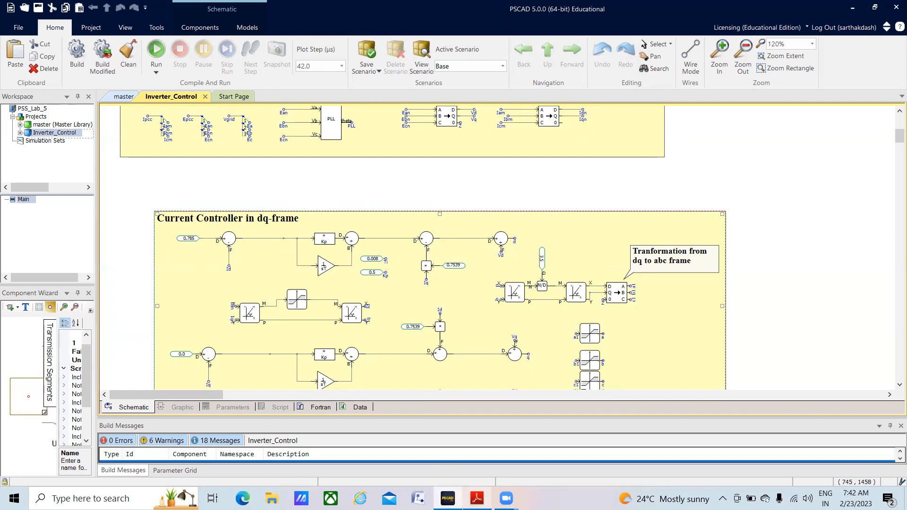
Step: Switch to the Experiment 5 manual in Adobe Reader and read the formulas for the dq-frame reference currents
mouse_move(477, 499)
left_click(478, 462)
scroll(478, 464, "up", 3)
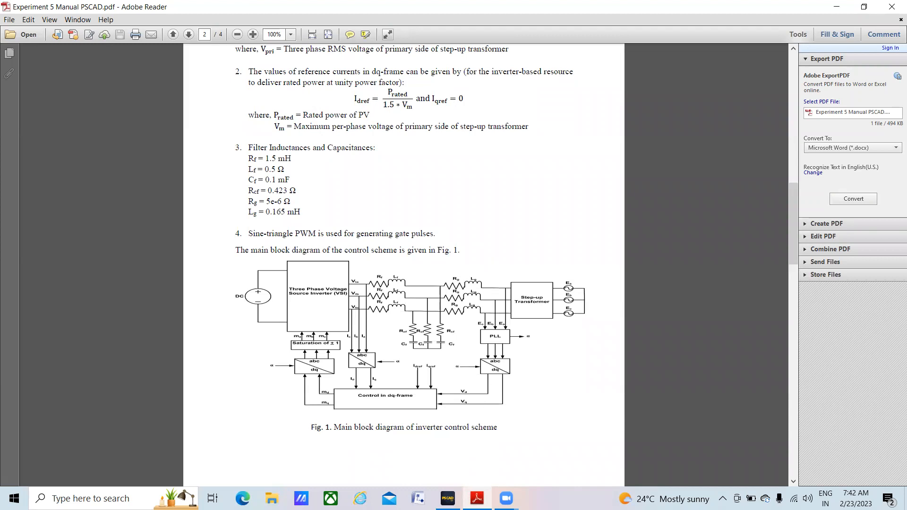
Step: Return to PSCAD and examine the d-axis reference current and its summing junction in the current controller
key("alt+Tab")
left_click(193, 240)
left_click(195, 245)
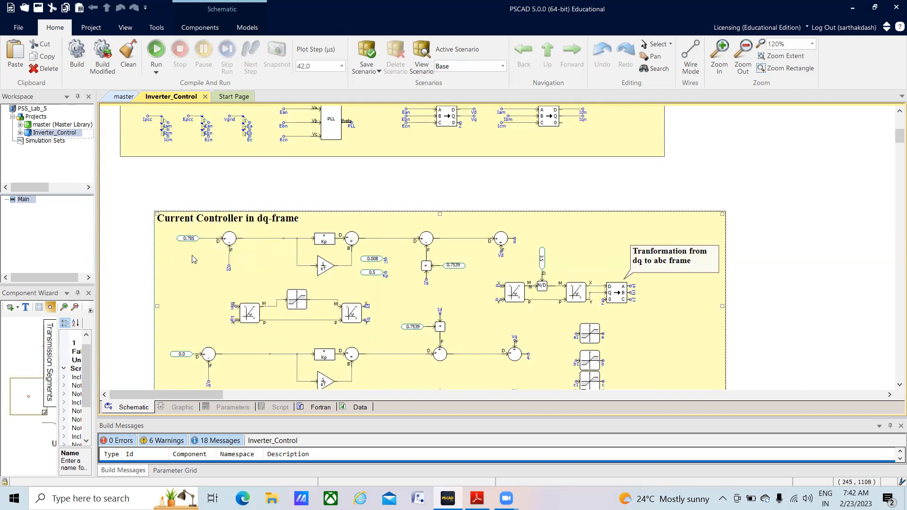
left_click(216, 243)
left_click(217, 244)
Step: Examine the controller gain constants, the cross-coupling multipliers and the output summing junctions of the dq-frame current controller
left_click(377, 275)
left_click(425, 267)
left_click(431, 293)
left_click(517, 246)
left_click(534, 329)
left_click(532, 363)
scroll(771, 331, "down", 4)
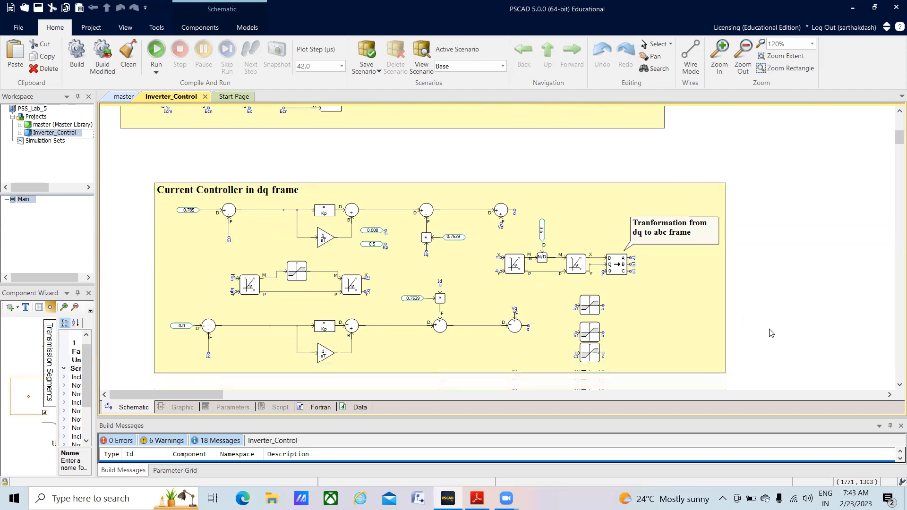
left_click(664, 306)
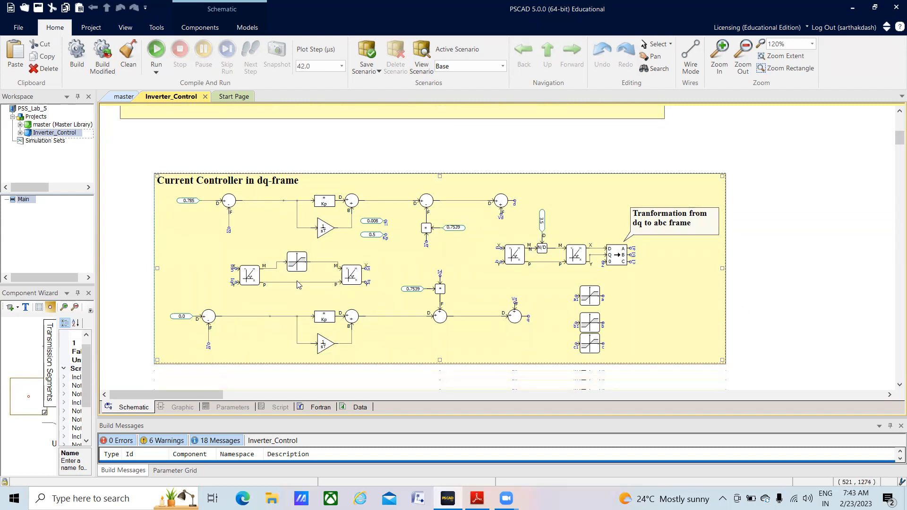
Step: Inspect the coordinate conversion blocks and the limiter between them in the current controller
left_click(250, 276)
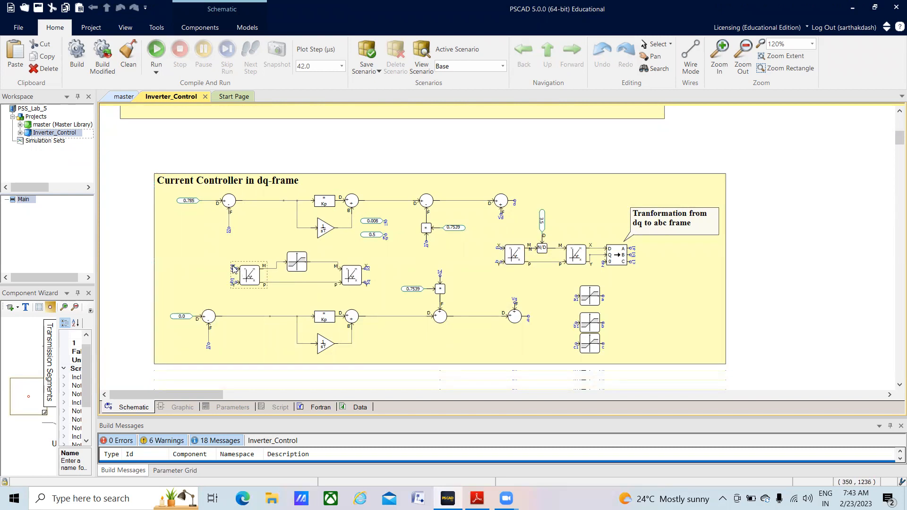
left_click(522, 119)
mouse_move(295, 267)
left_click(290, 284)
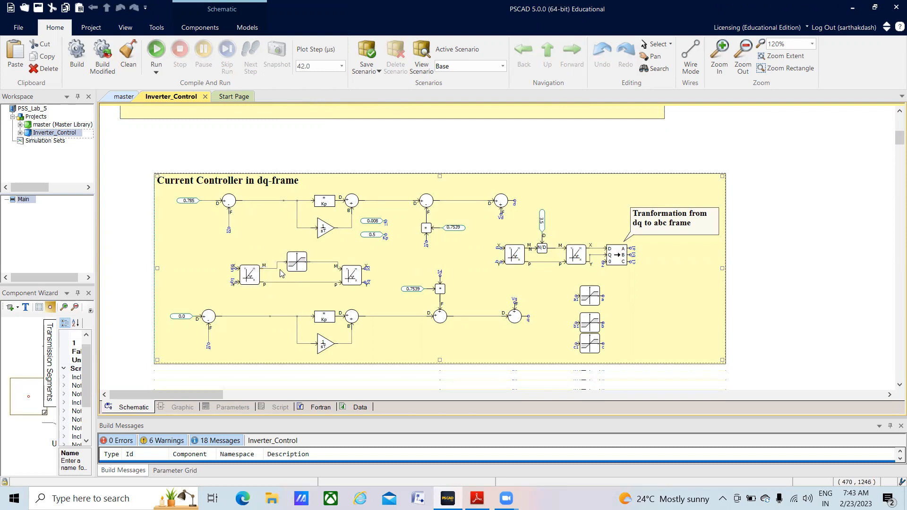
left_click(324, 266)
Step: Switch to the Experiment 5 manual in Adobe Reader and examine Fig. 2, the current controller block diagram
mouse_move(477, 497)
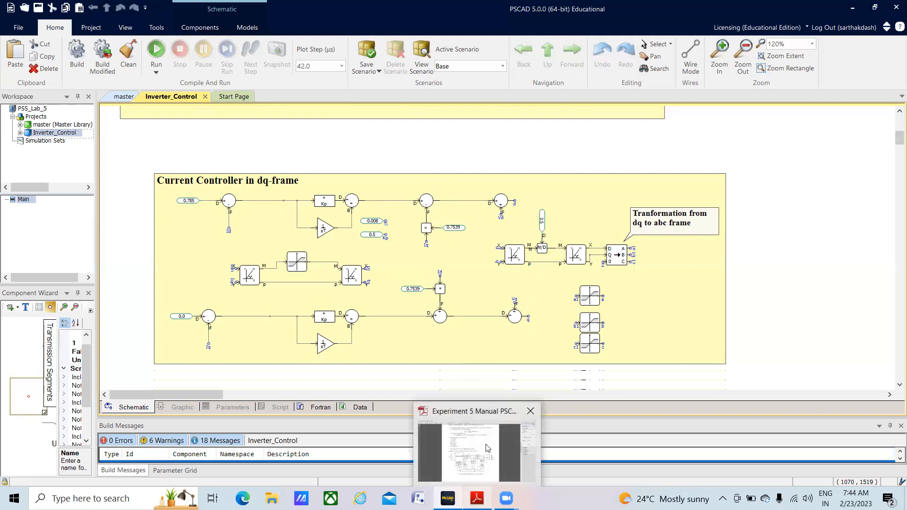
left_click(487, 461)
scroll(632, 373, "down", 5)
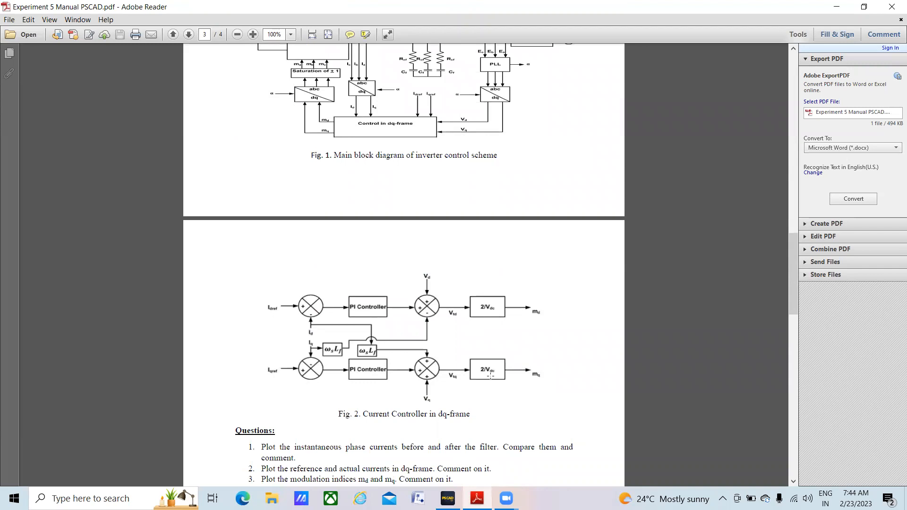
Step: Return to PSCAD and examine the modulation index scaling, the dq to abc transformation and the hard limiters
mouse_move(448, 498)
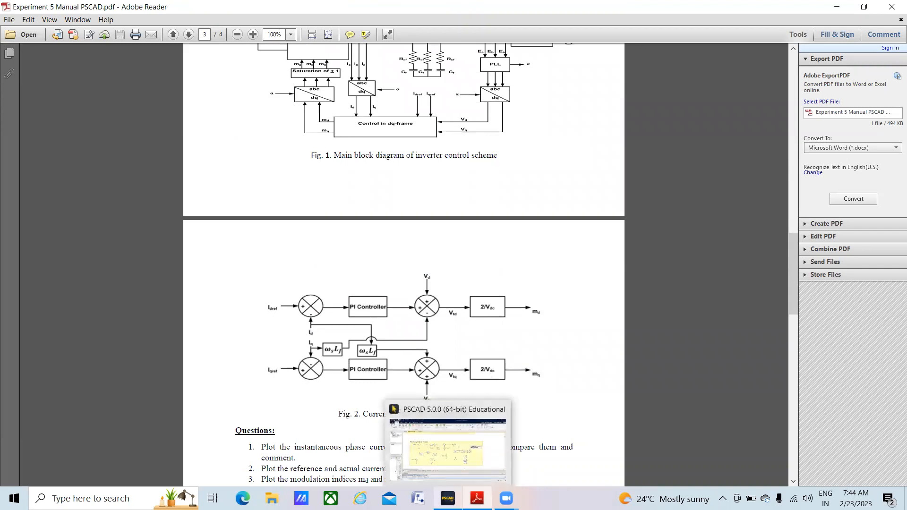
left_click(472, 436)
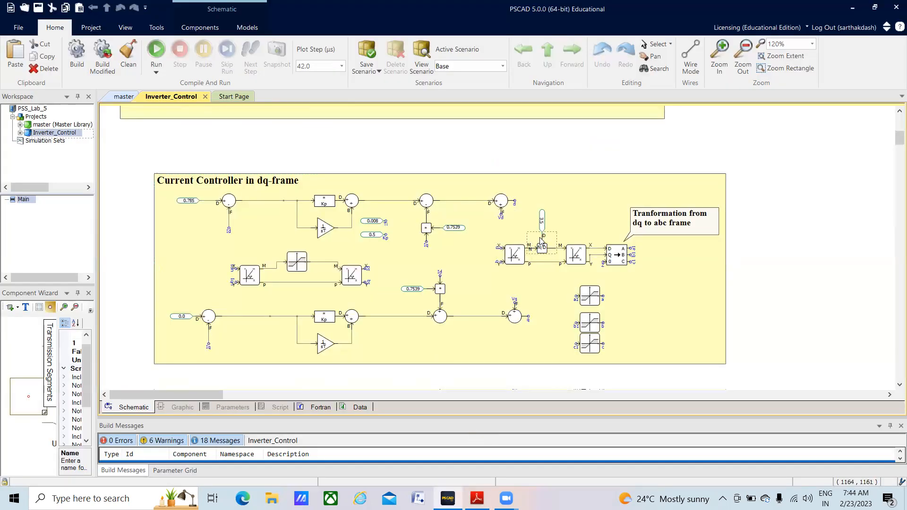
left_click(568, 274)
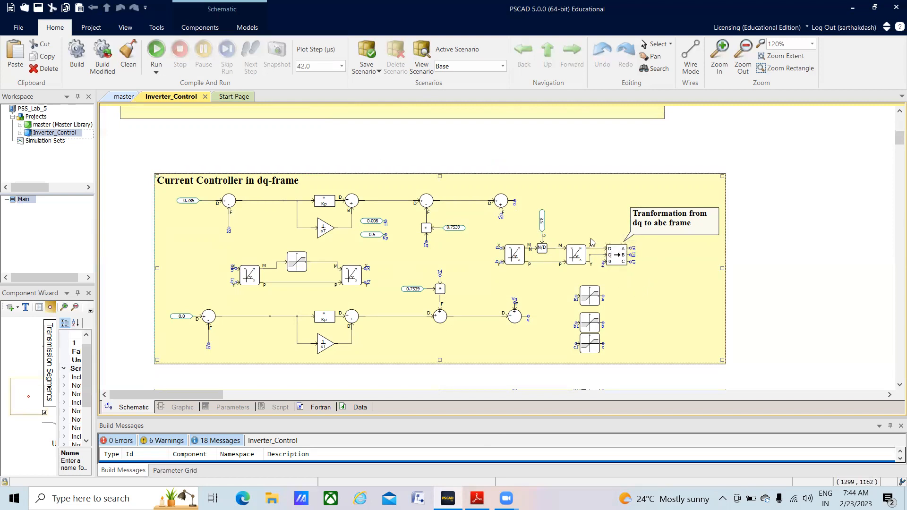
left_click(627, 238)
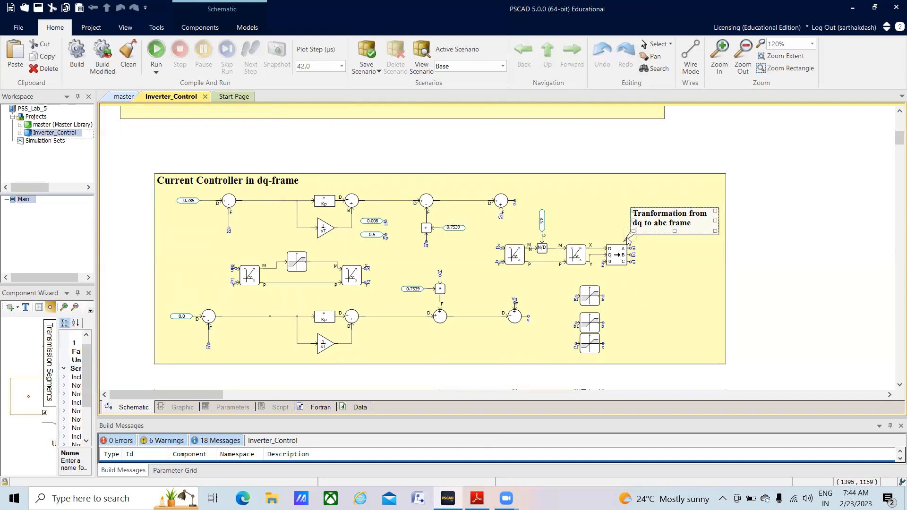
left_click(611, 377)
left_click(591, 299)
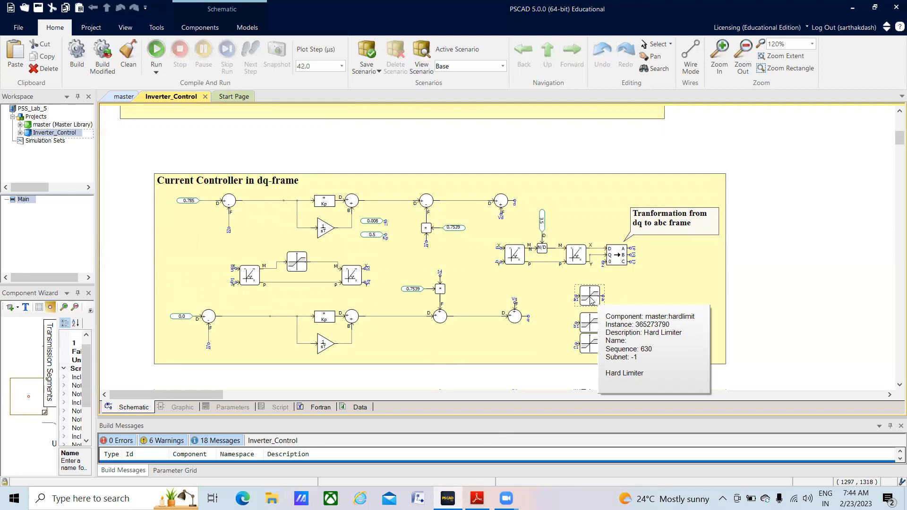
Step: View the DQ0 to ABC transformation block's parameters and accept them unchanged
double_click(619, 258)
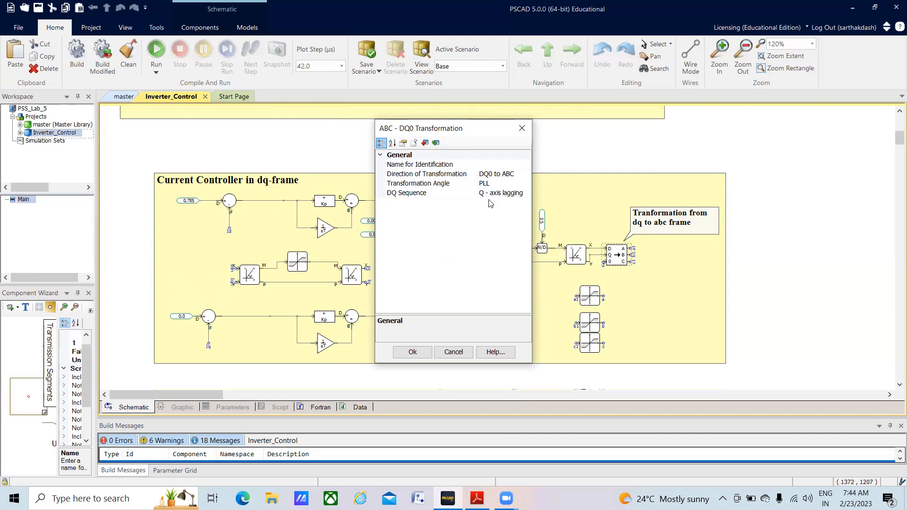
left_click(412, 357)
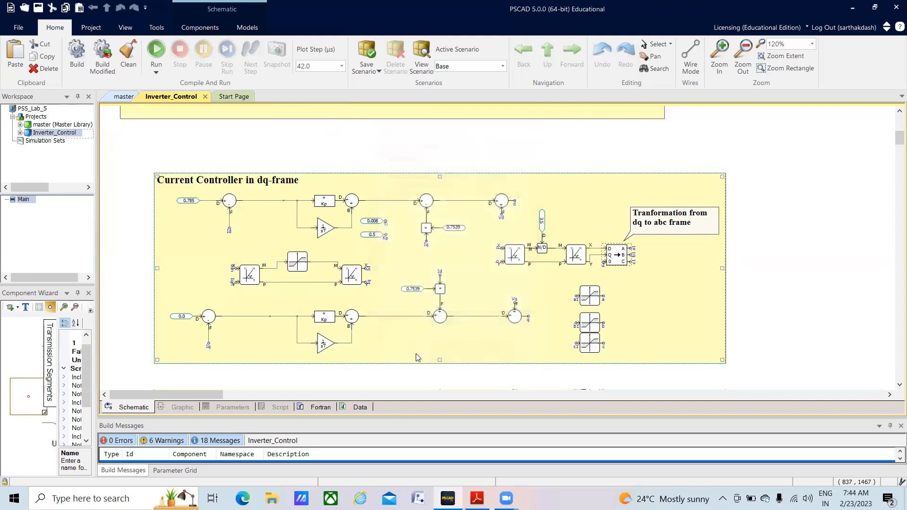
left_click(782, 342)
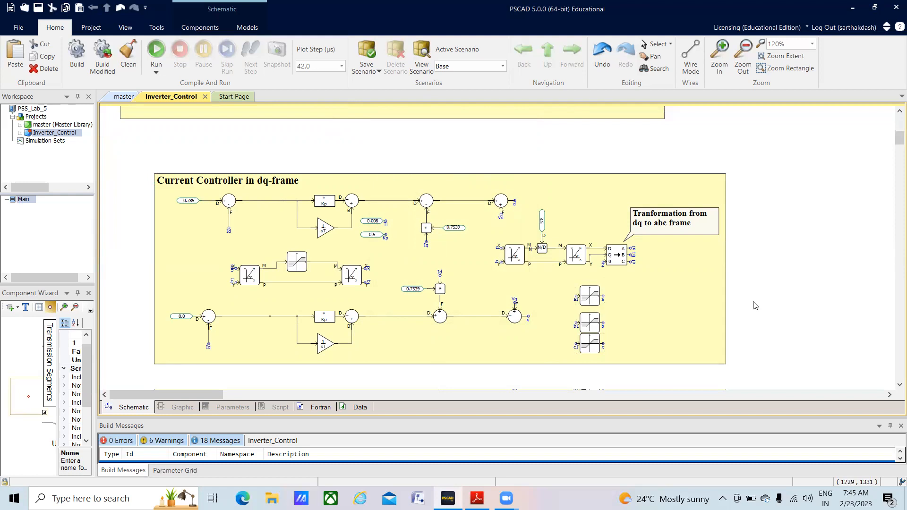
Step: Examine the sine-triangle PWM section, with its triangular carrier, comparators and inverters generating the gate pulses
scroll(755, 306, "down", 8)
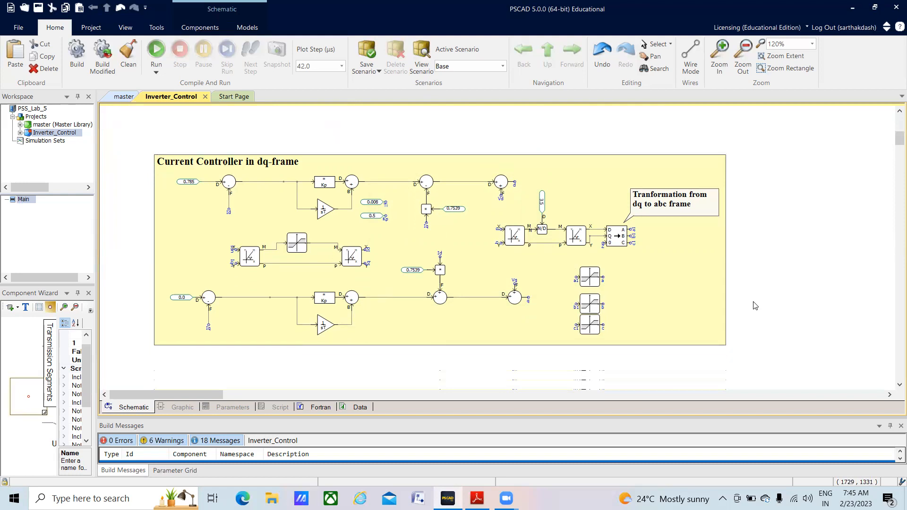
scroll(755, 306, "down", 3)
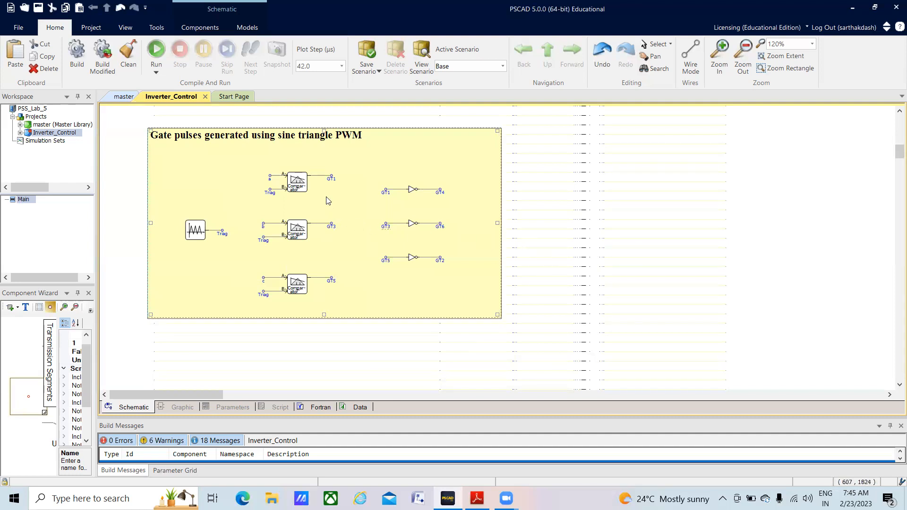
mouse_move(335, 184)
left_click(574, 226)
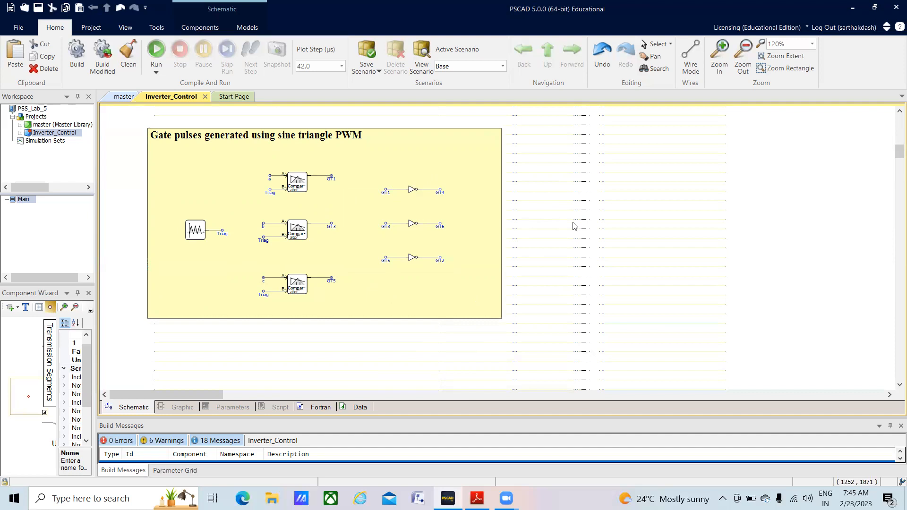
Step: Review the main circuit, transformation and current controller sections of the schematic once more
scroll(574, 226, "up", 5)
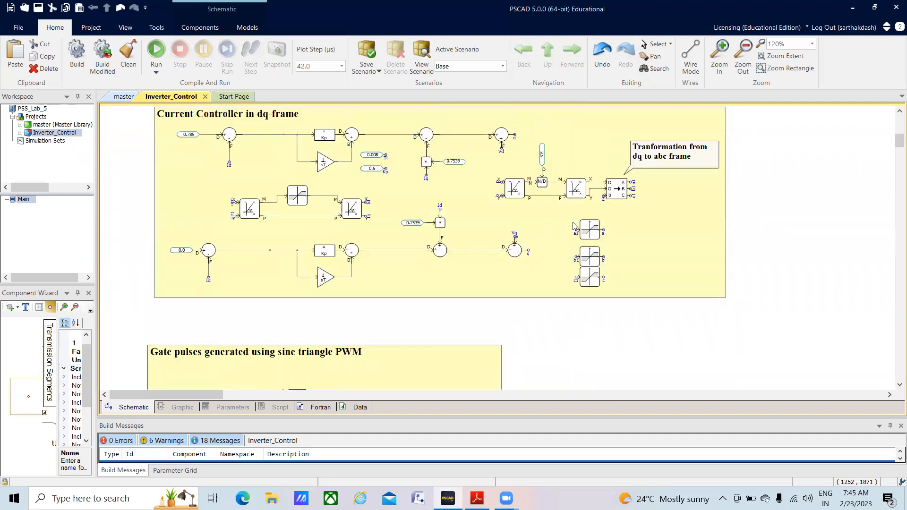
scroll(575, 226, "up", 5)
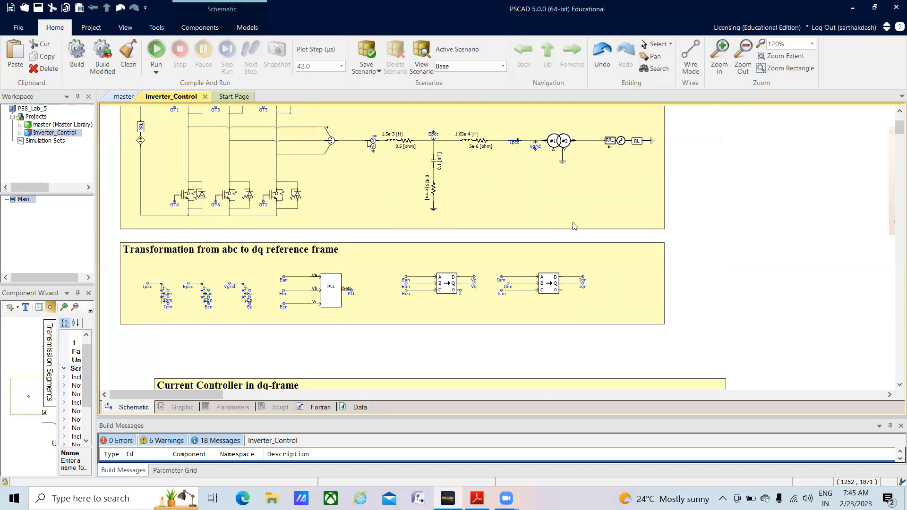
scroll(575, 226, "down", 6)
scroll(574, 226, "up", 6)
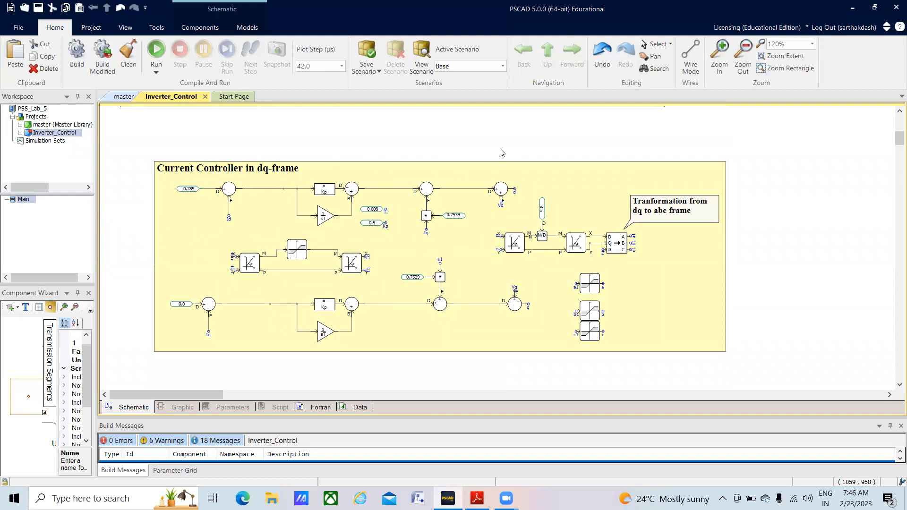
Step: Run the Inverter_Control simulation and allow the existing output file cigre_01.out to be overwritten
scroll(502, 152, "up", 10)
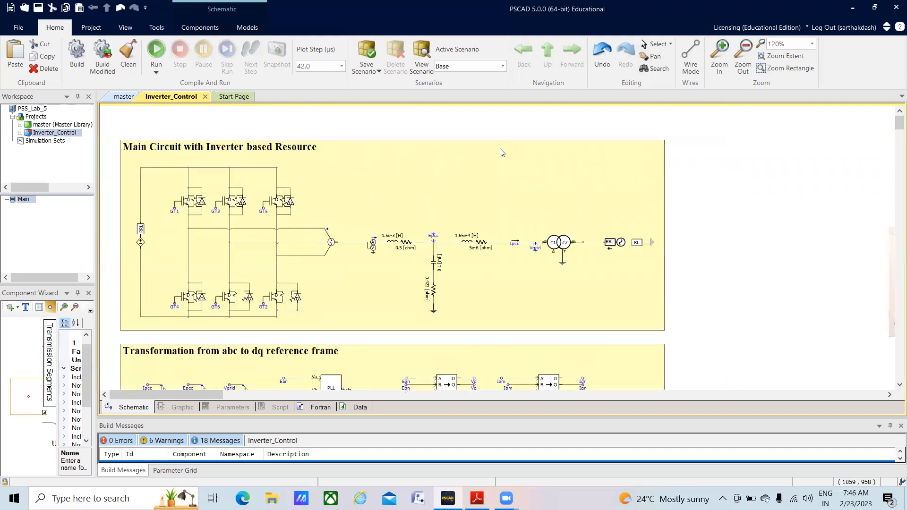
left_click(156, 52)
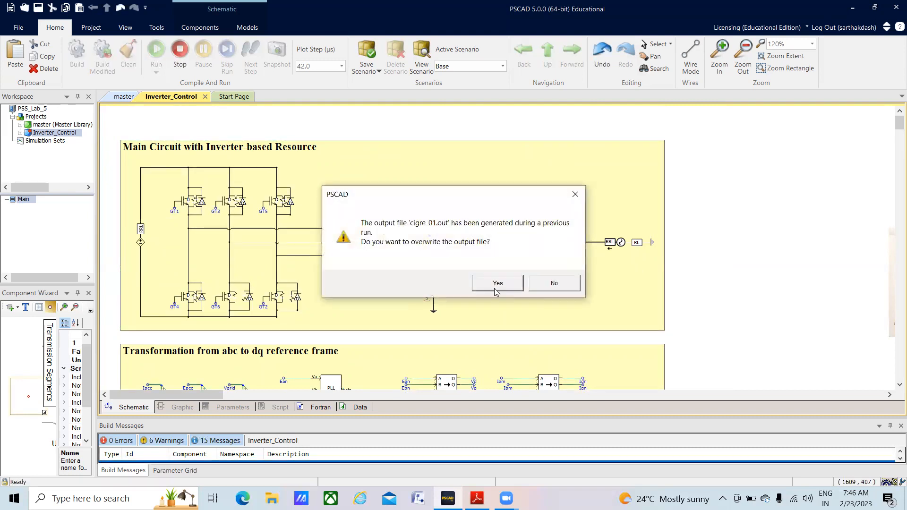
left_click(496, 286)
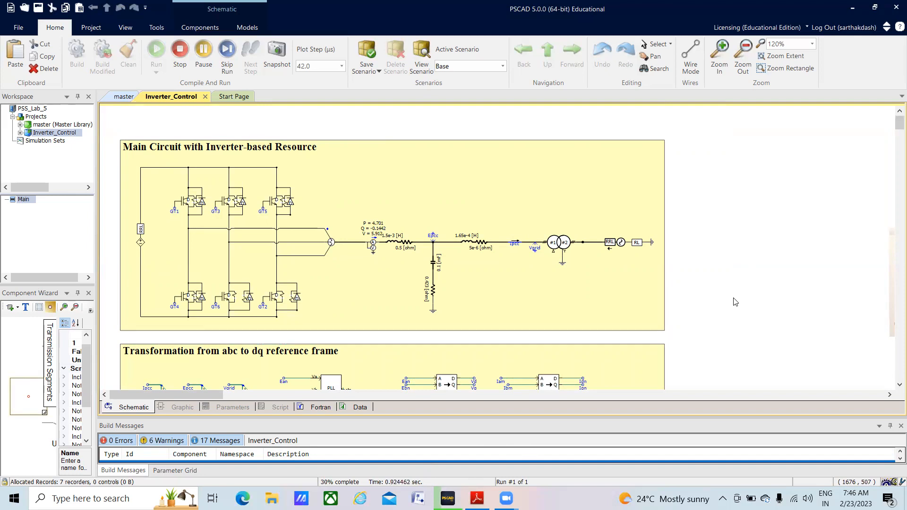
Step: Examine the Ipcc and Vgrid graphs beside the main circuit while the simulation runs
scroll(735, 302, "right", 3)
scroll(735, 302, "right", 10)
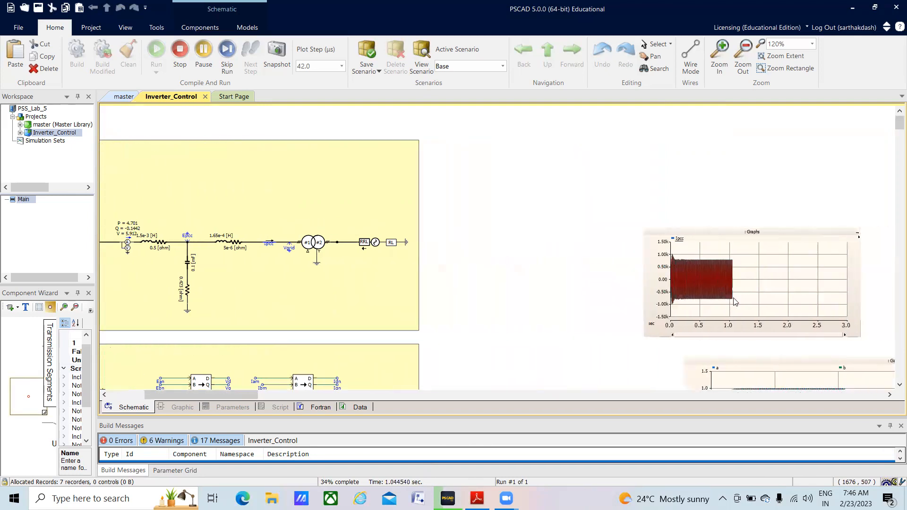
scroll(735, 301, "right", 2)
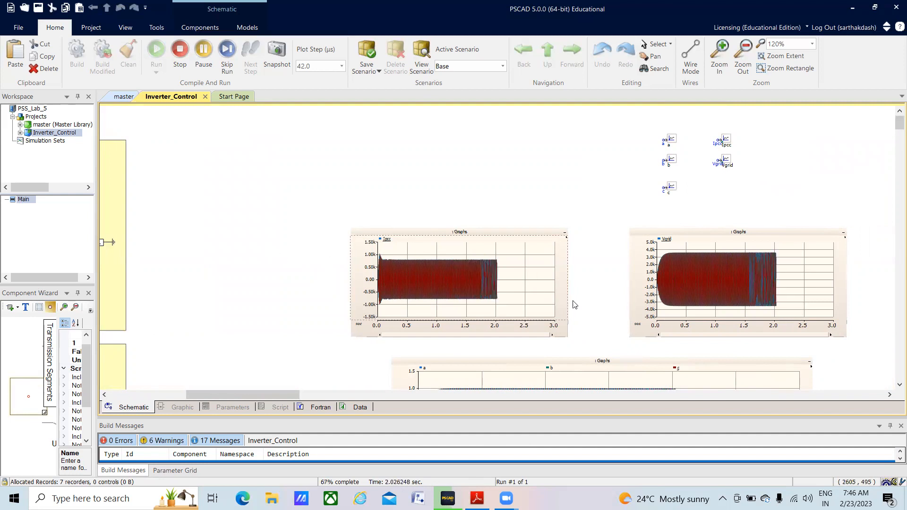
Step: Zoom the graph of signals a, b and c in to the 1.900 to 1.950 s interval and examine the three waveforms
scroll(588, 300, "down", 5)
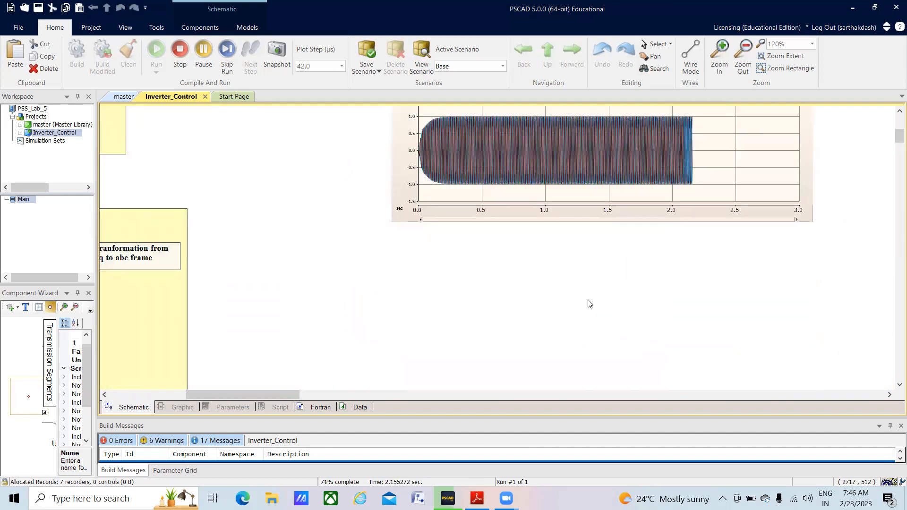
scroll(590, 303, "up", 1)
left_click(593, 280)
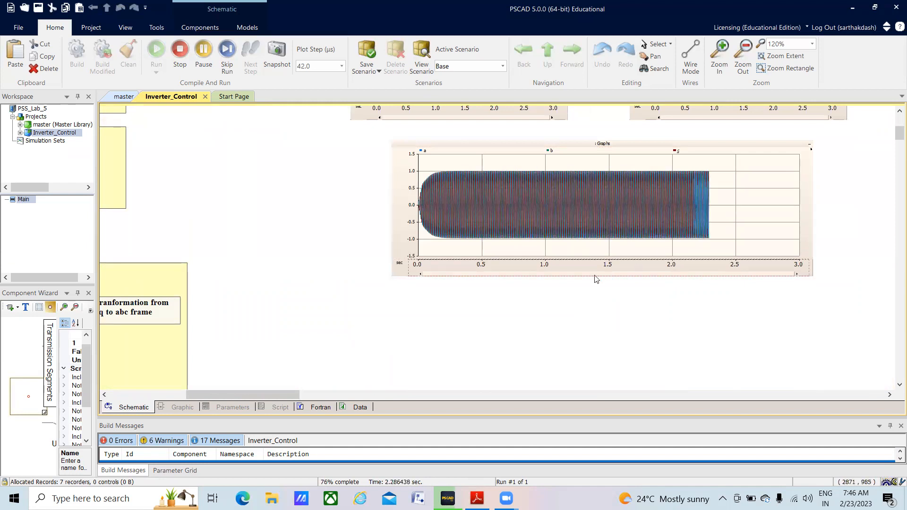
left_click(594, 272)
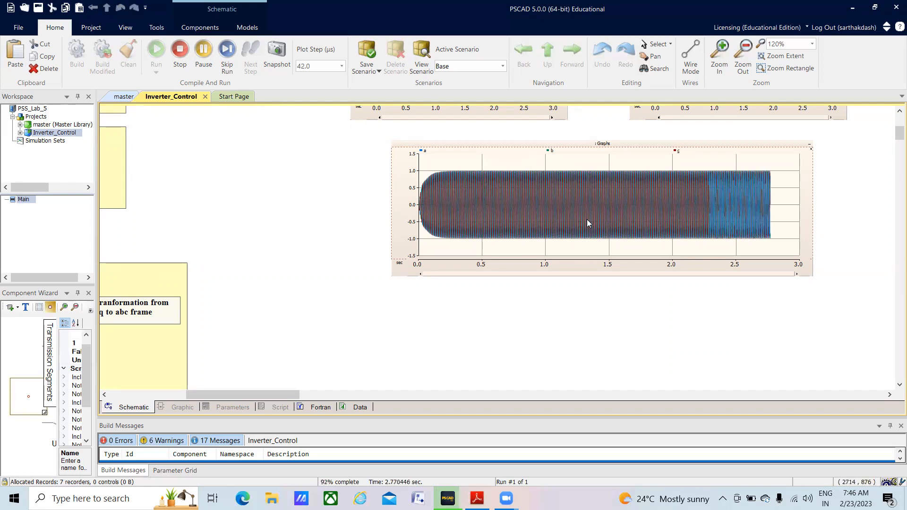
left_click_drag(620, 161, 694, 246)
left_click_drag(598, 163, 679, 254)
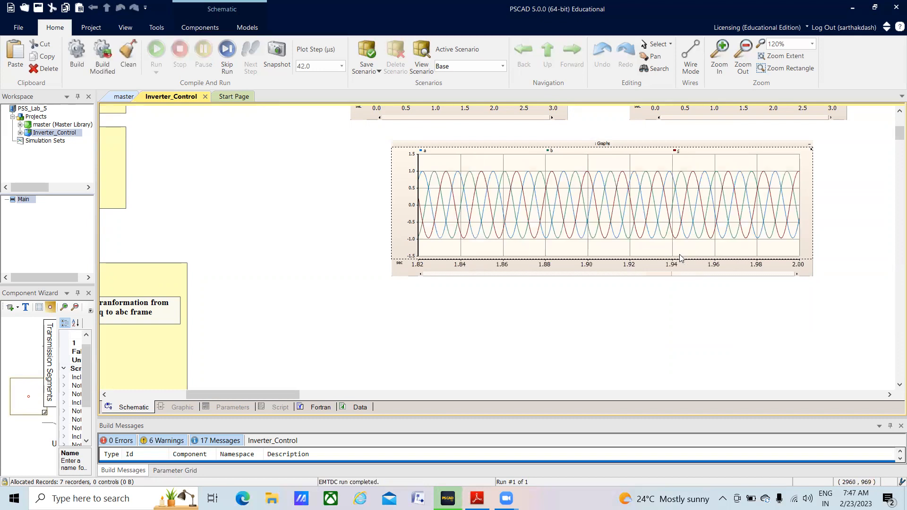
left_click_drag(588, 167, 691, 260)
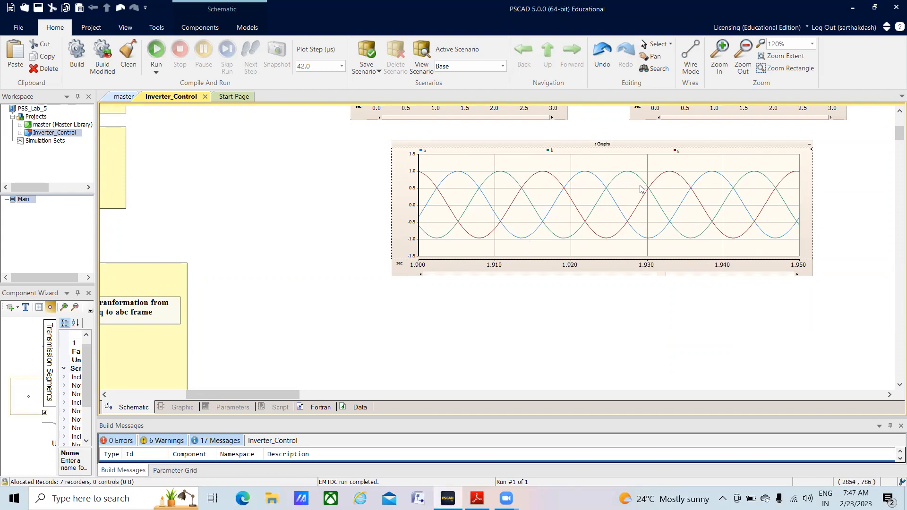
mouse_move(642, 189)
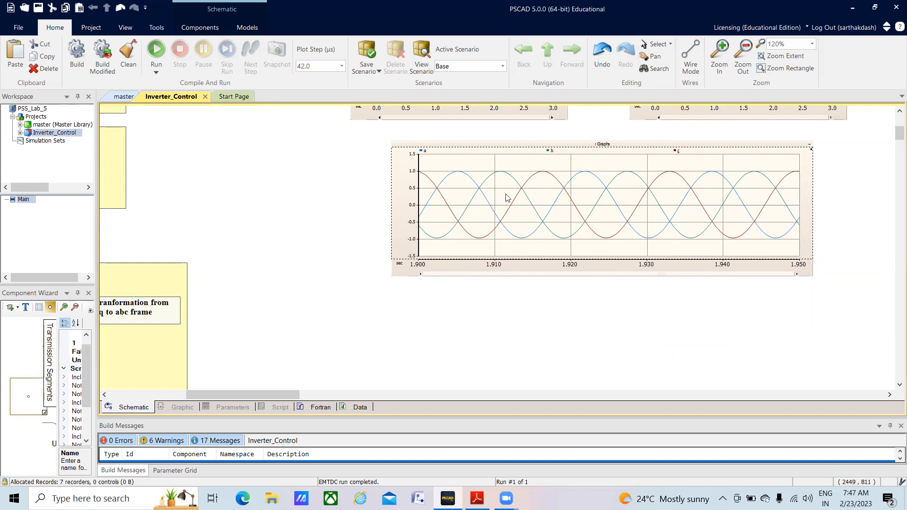
Step: Zoom the Ipcc graph in to the 2.42 to 2.56 s interval and read the three phase currents at a point in time
scroll(564, 320, "up", 3)
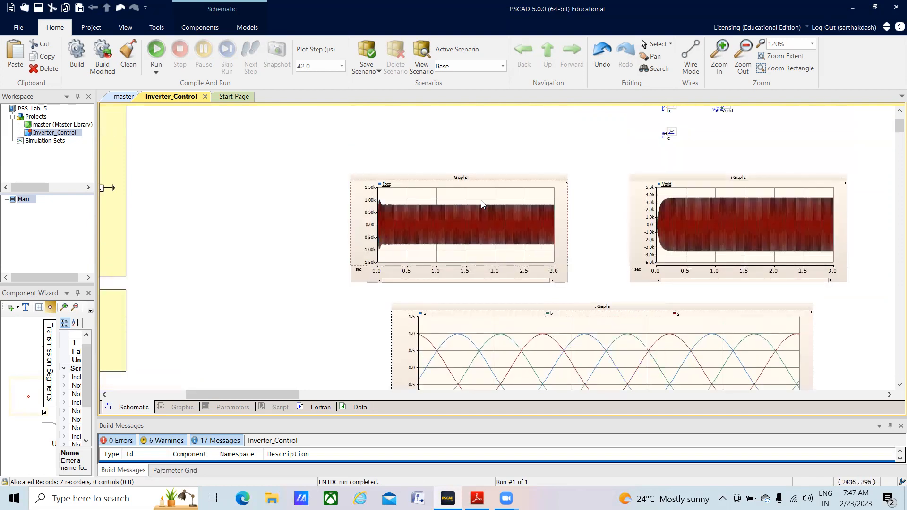
left_click_drag(481, 203, 546, 273)
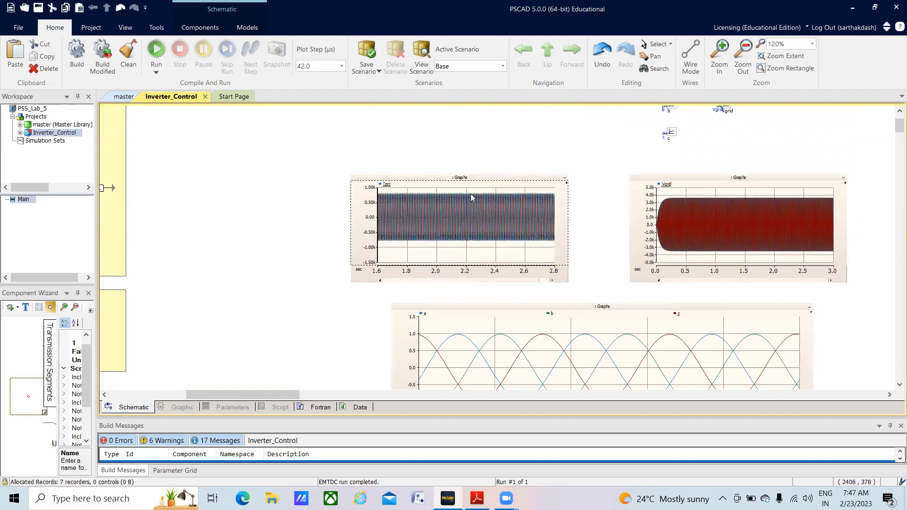
left_click_drag(470, 191, 526, 261)
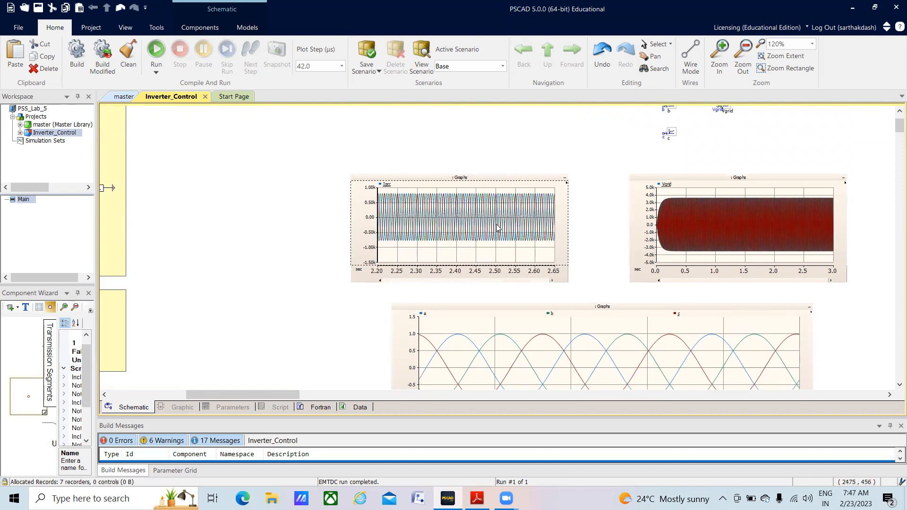
mouse_move(497, 228)
scroll(507, 169, "up", 2)
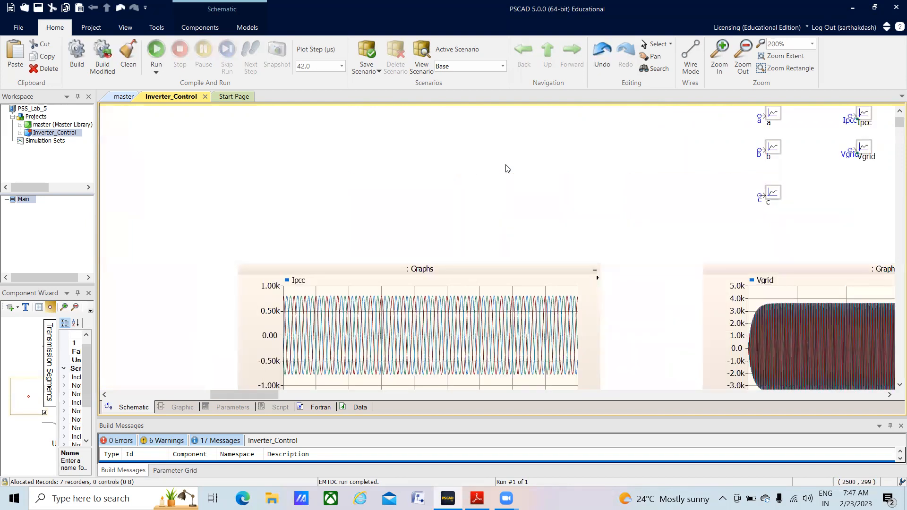
scroll(507, 169, "down", 2)
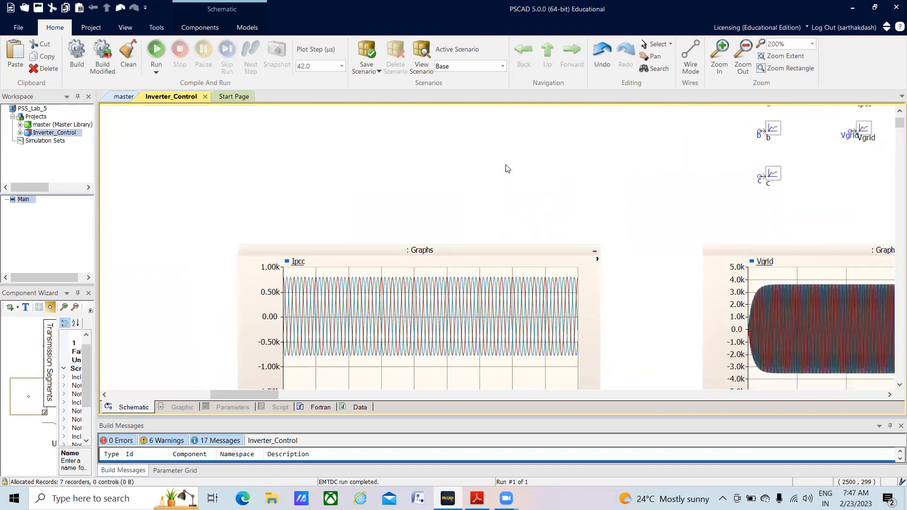
left_click(466, 330)
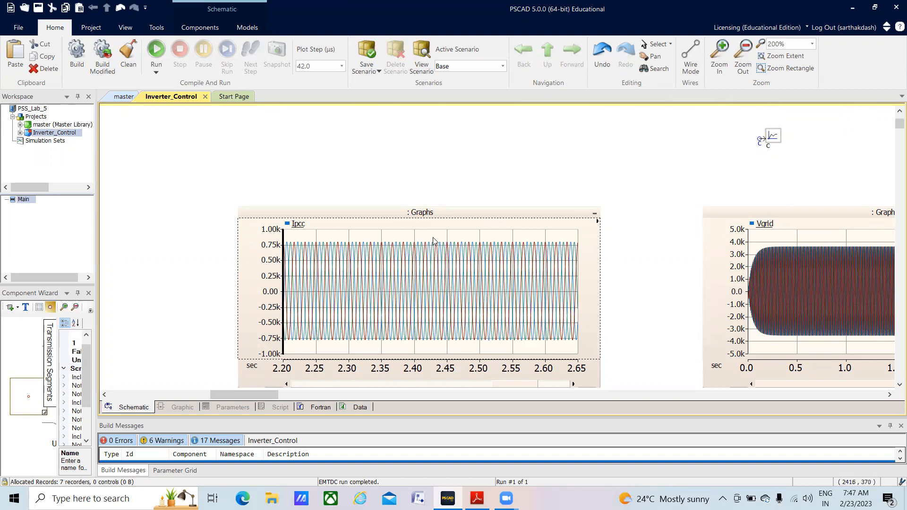
left_click_drag(430, 233, 510, 336)
mouse_move(432, 285)
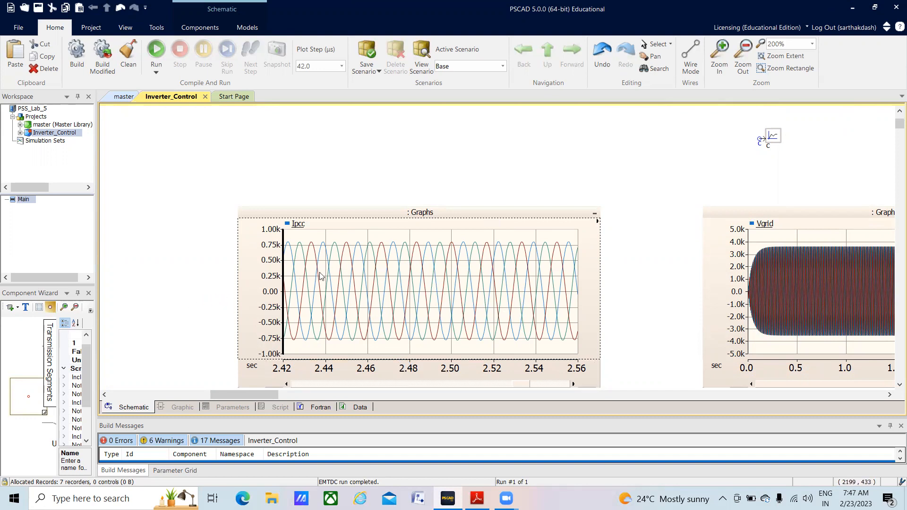
mouse_move(397, 280)
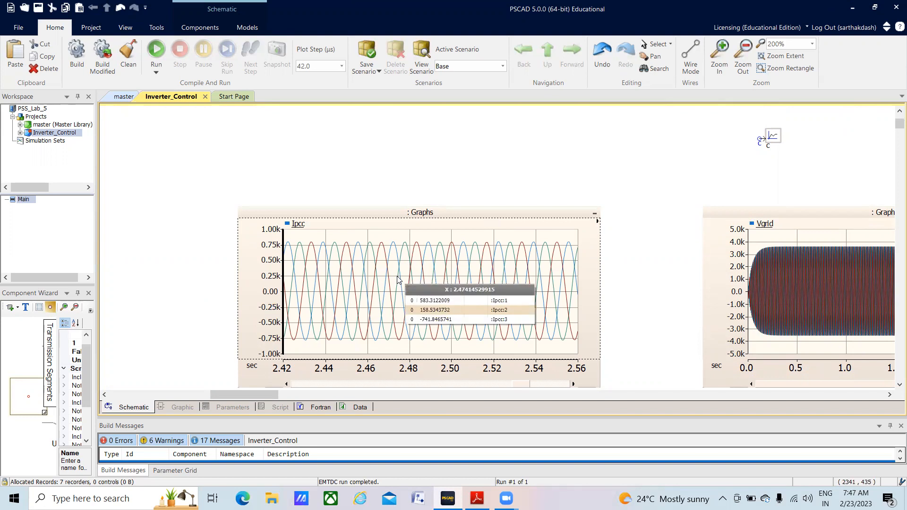
Step: Return to the main circuit and examine the P, Q and V readings at the inverter output meter
left_click(206, 258)
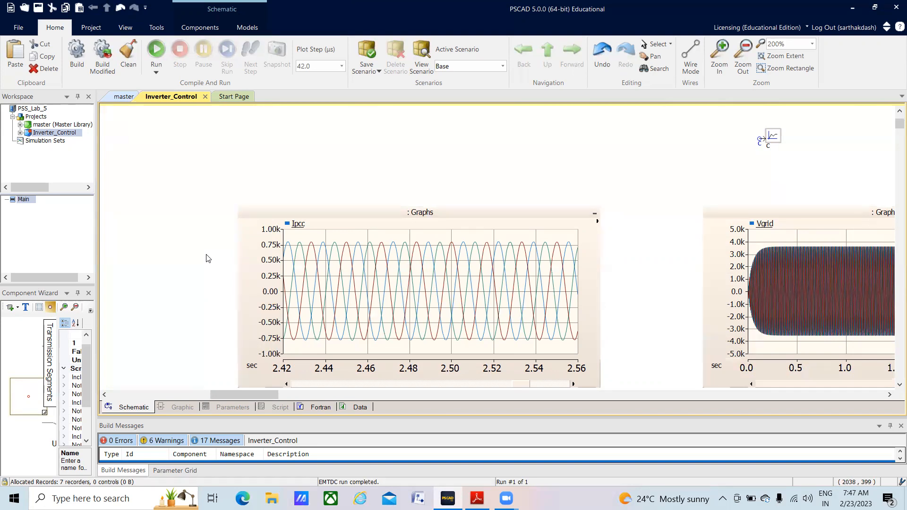
scroll(206, 259, "left", 5)
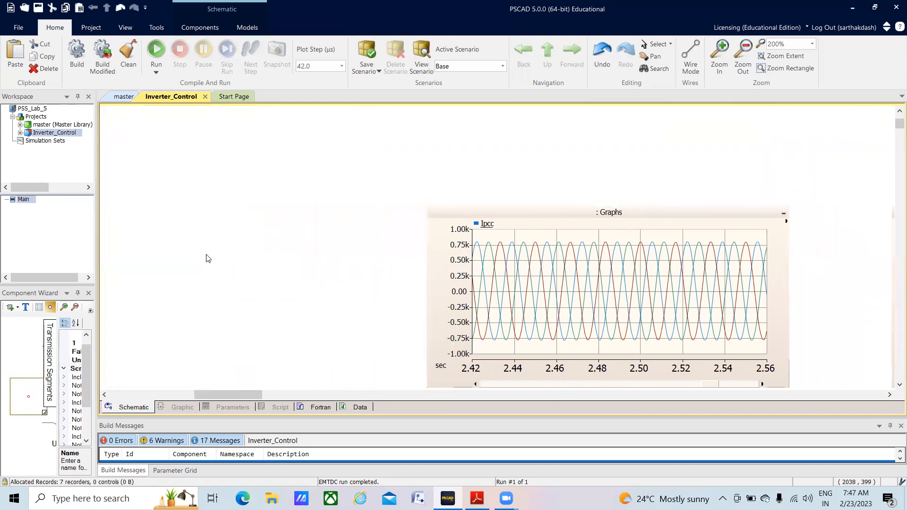
scroll(206, 258, "left", 10)
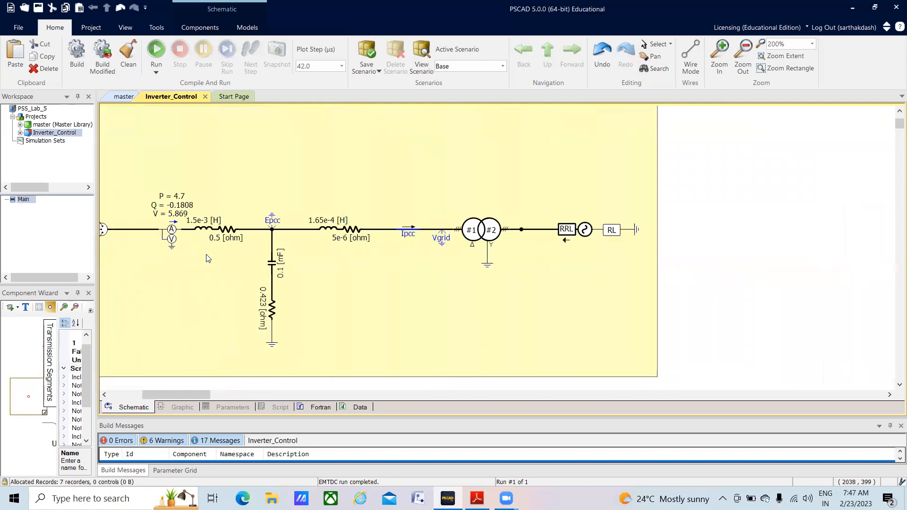
scroll(206, 259, "left", 5)
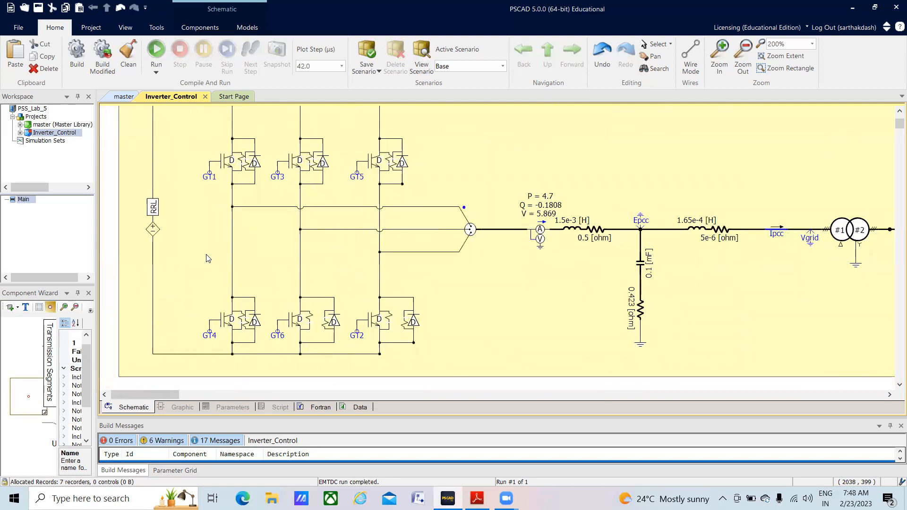